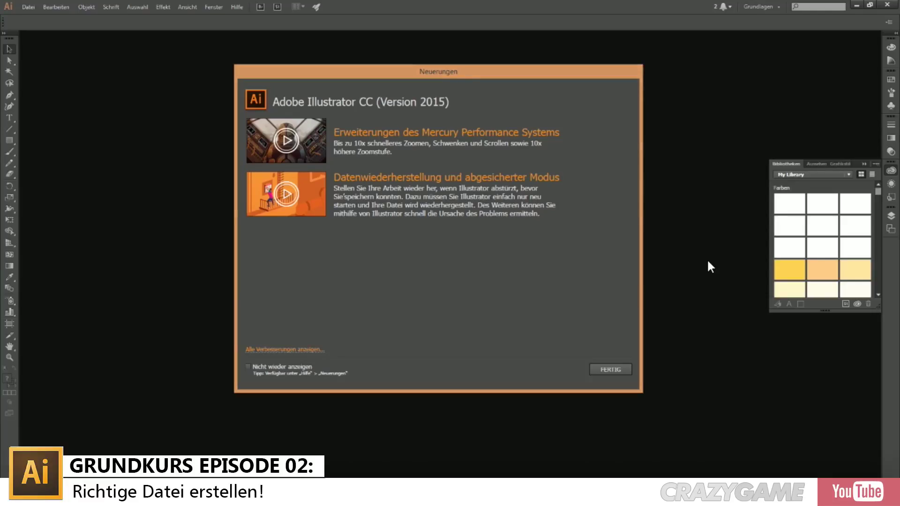
- Dismiss the Neuerungen (What's New) welcome window with FERTIG
click(619, 371)
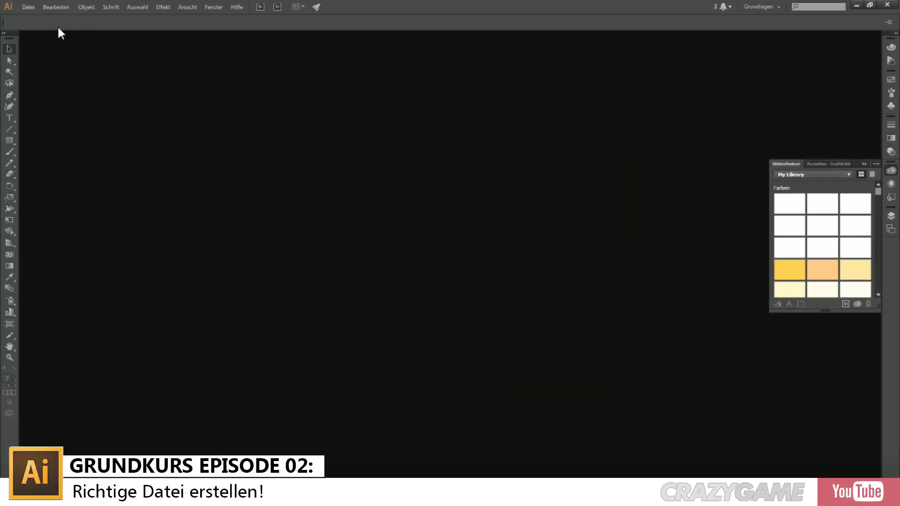
- Start a new document from Datei > Neu
click(28, 8)
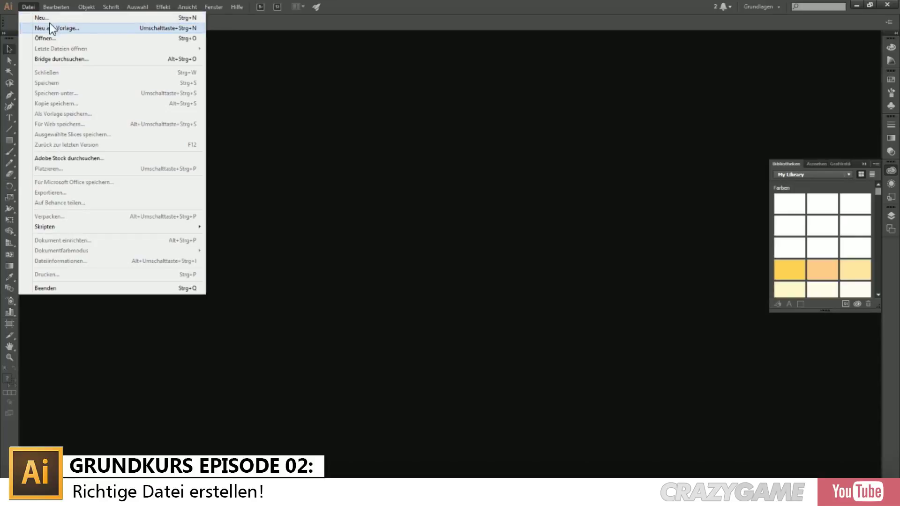
click(46, 17)
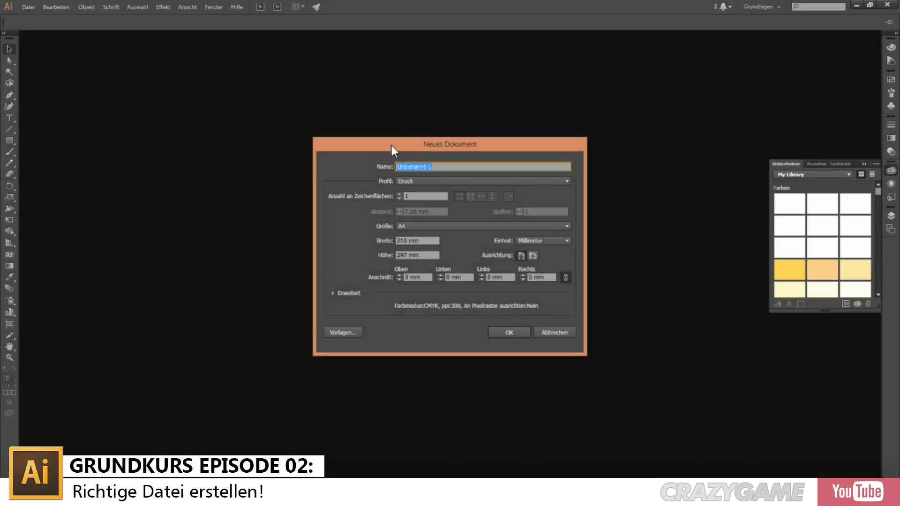
- Name the new document 'Illustrator InternetIcon', keeping the Druck profile
drag(361, 147, 282, 108)
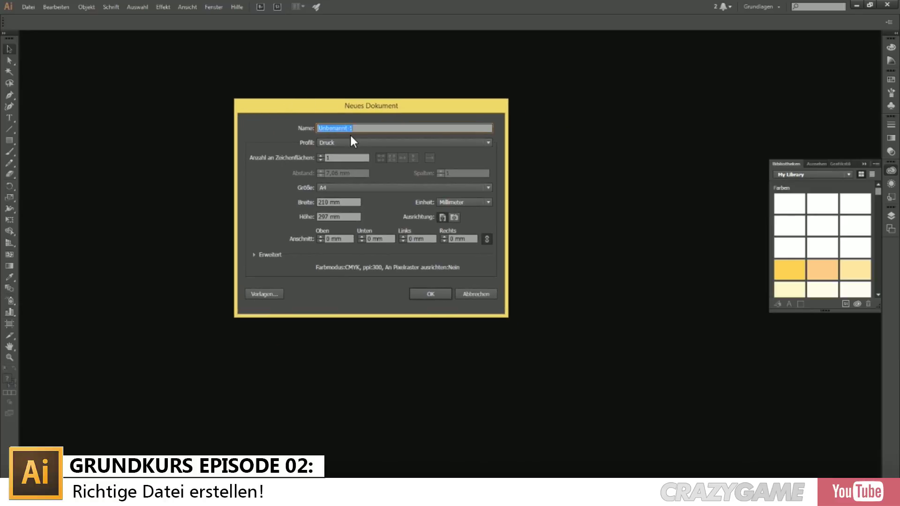
text(Illustrator )
text(Internet)
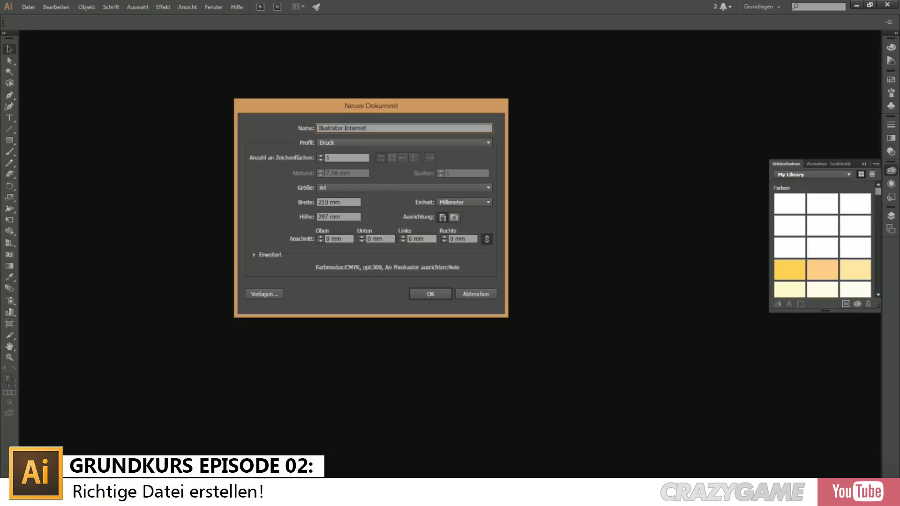
text(Icon)
click(332, 142)
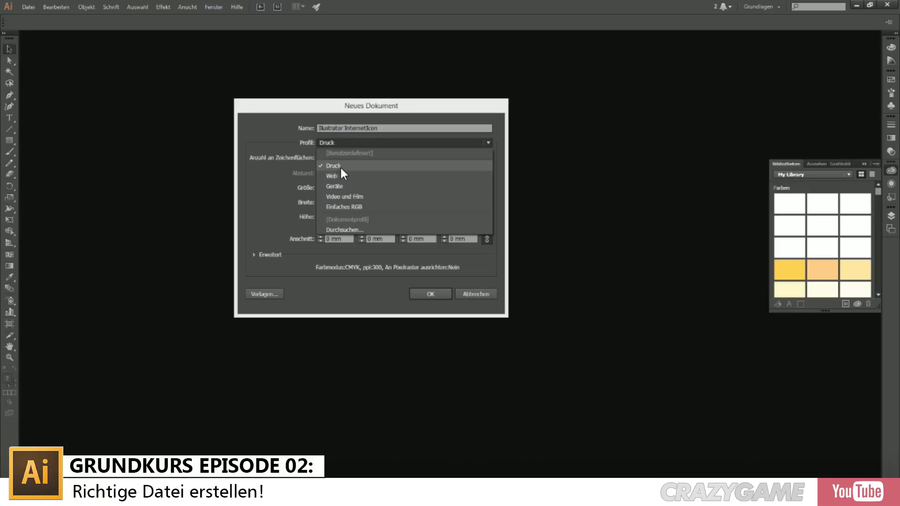
click(327, 143)
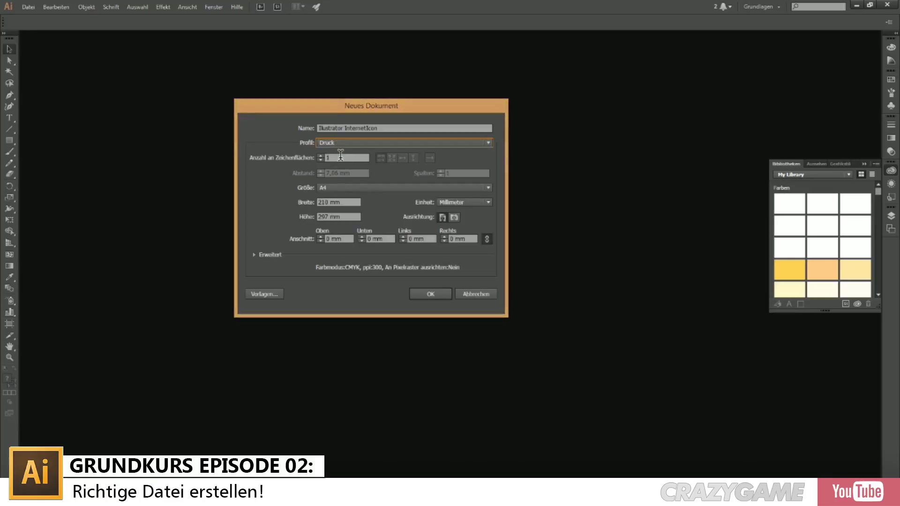
click(340, 157)
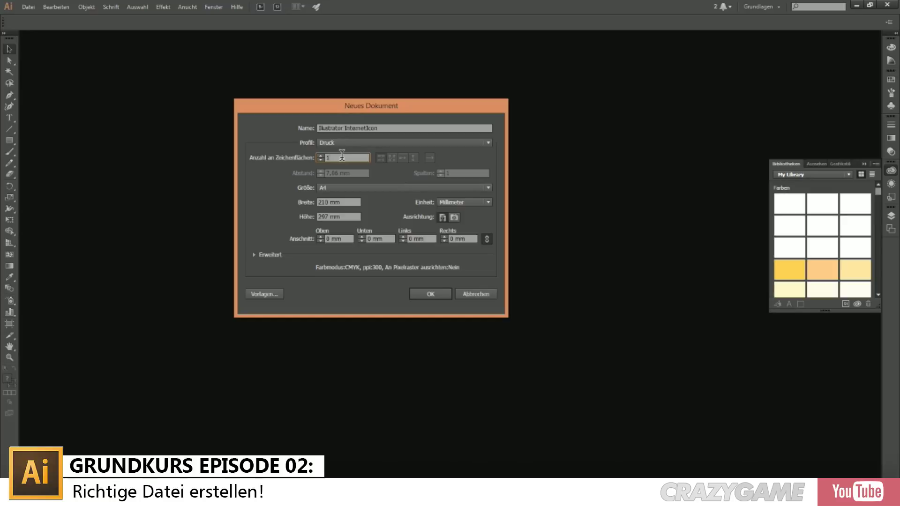
- Try 3 artboards in a single-row layout, then reset the artboard count to 1
text(3)
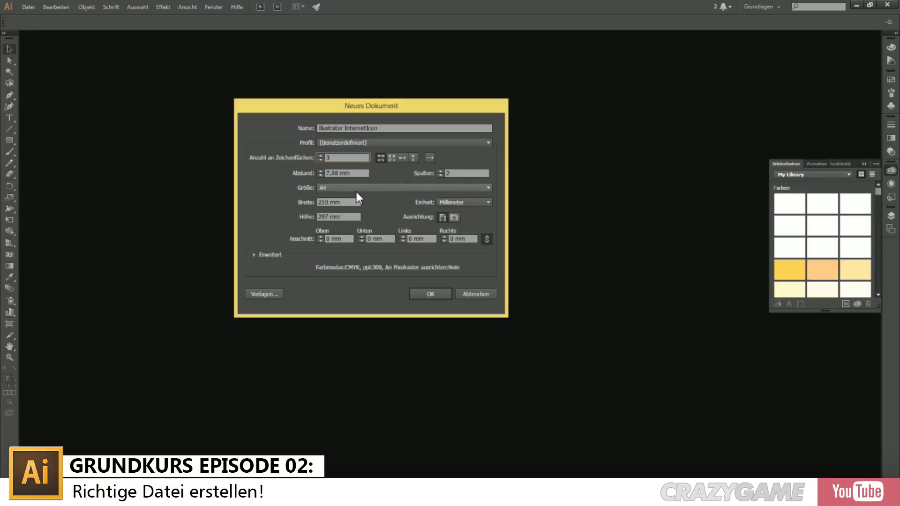
click(402, 158)
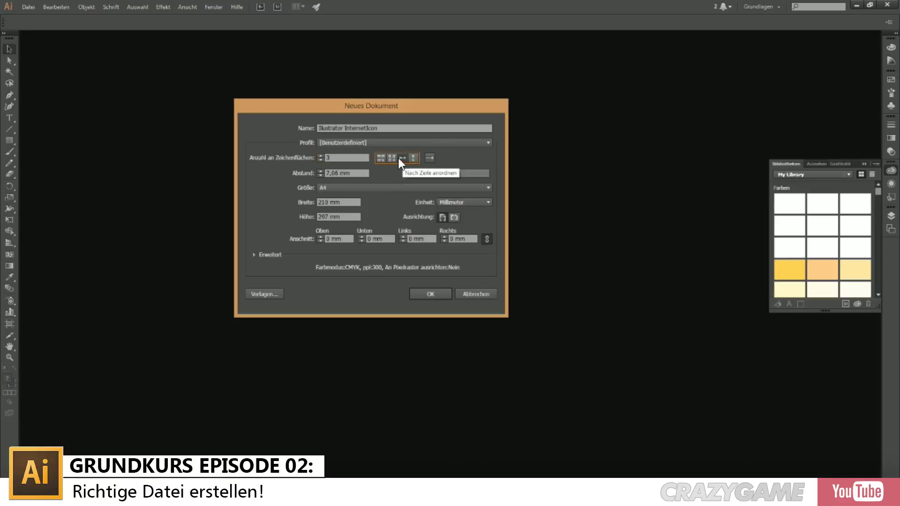
double_click(333, 158)
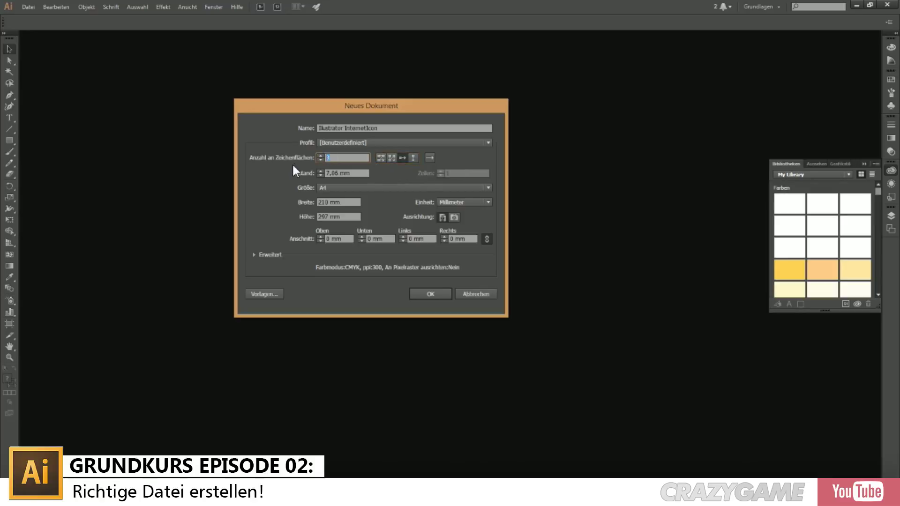
text(1)
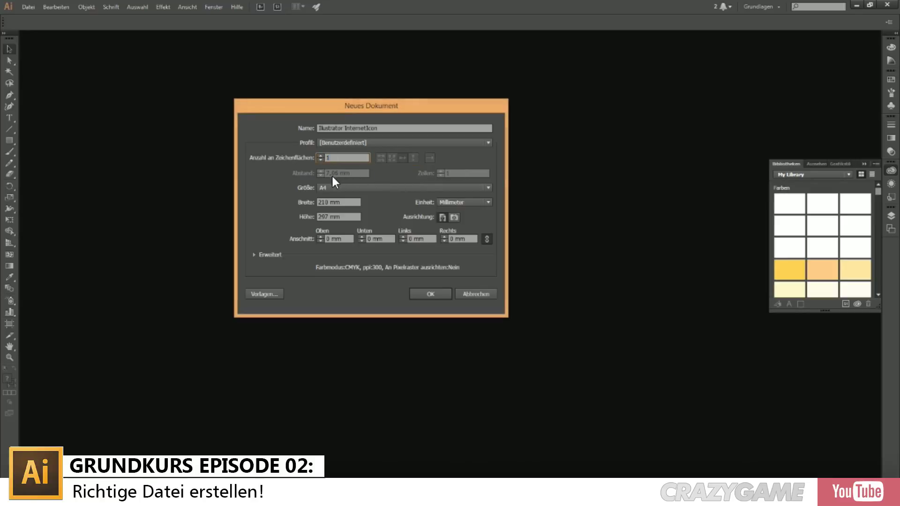
click(320, 155)
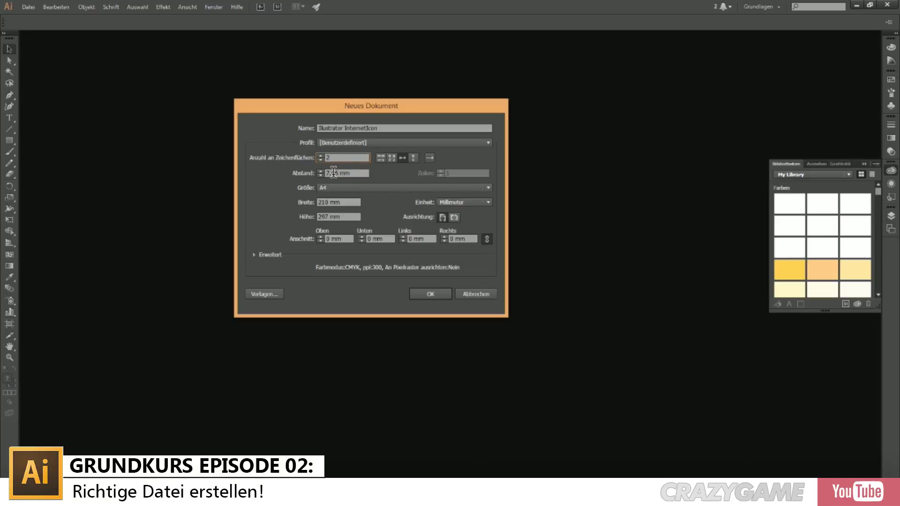
drag(338, 161, 306, 162)
text(1)
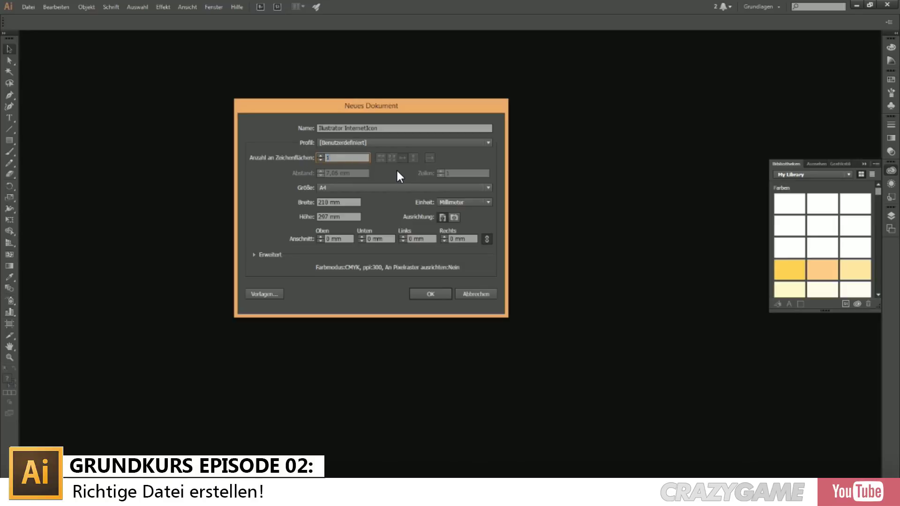
click(347, 143)
- Return from Web to the Druck profile, keeping A4 size and Millimeter units
click(341, 176)
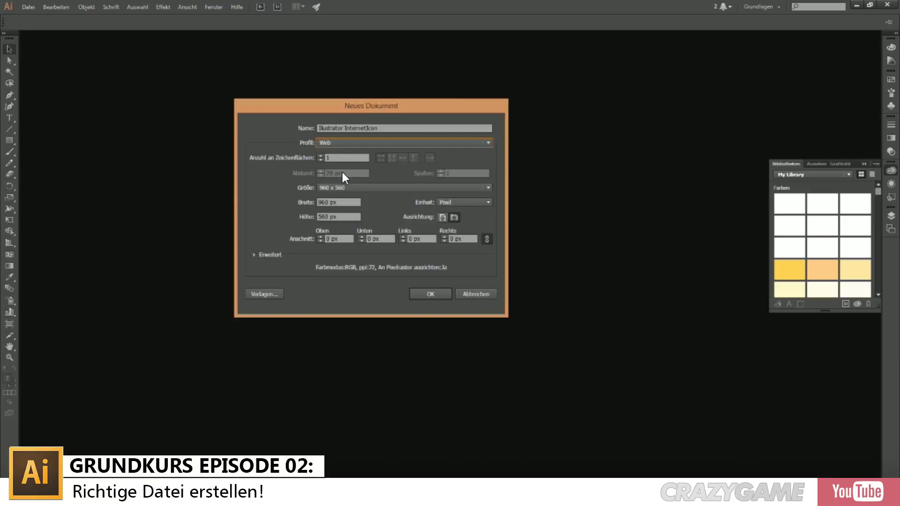
click(341, 145)
click(325, 161)
click(341, 188)
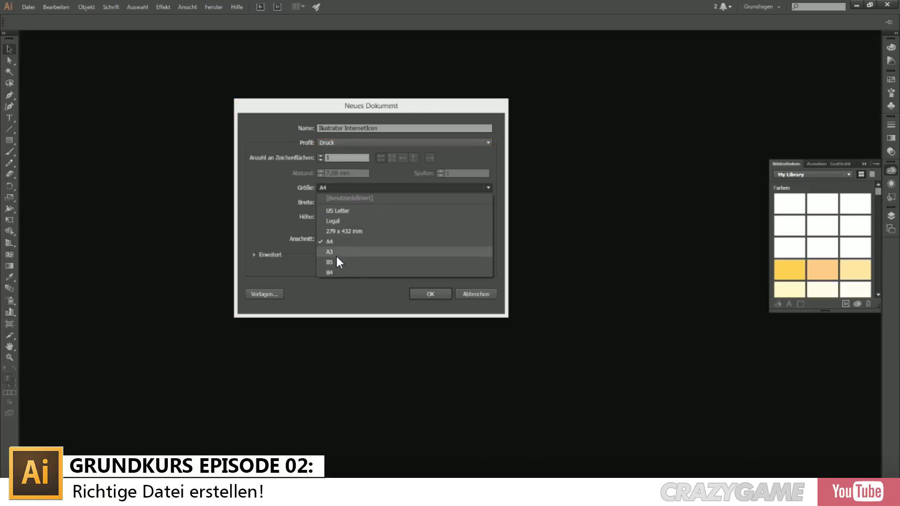
click(345, 190)
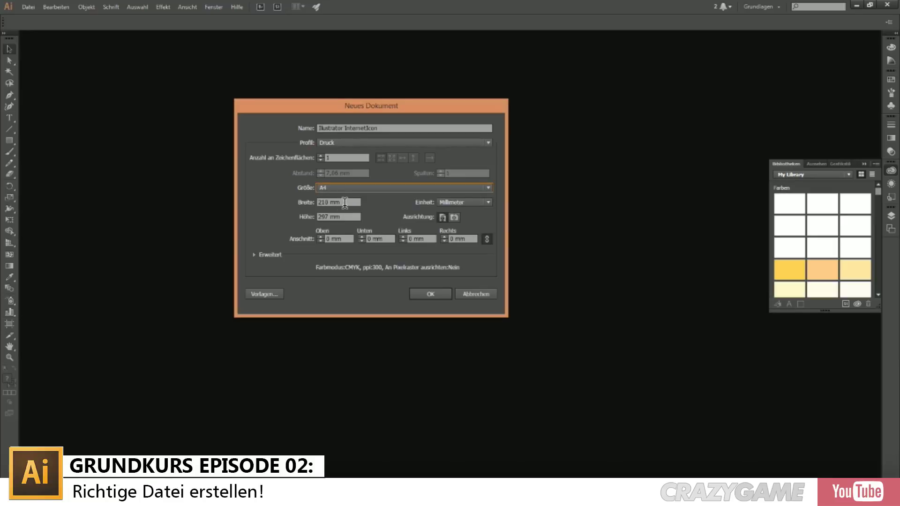
click(462, 202)
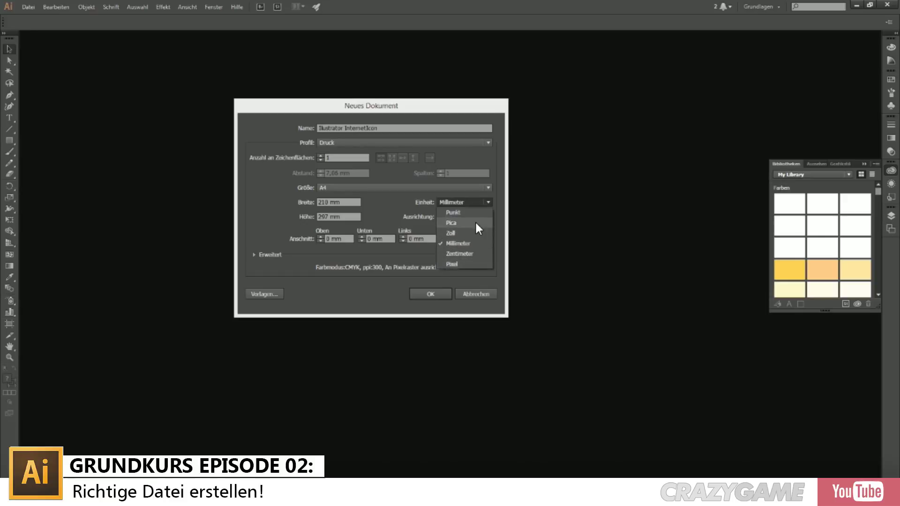
click(373, 202)
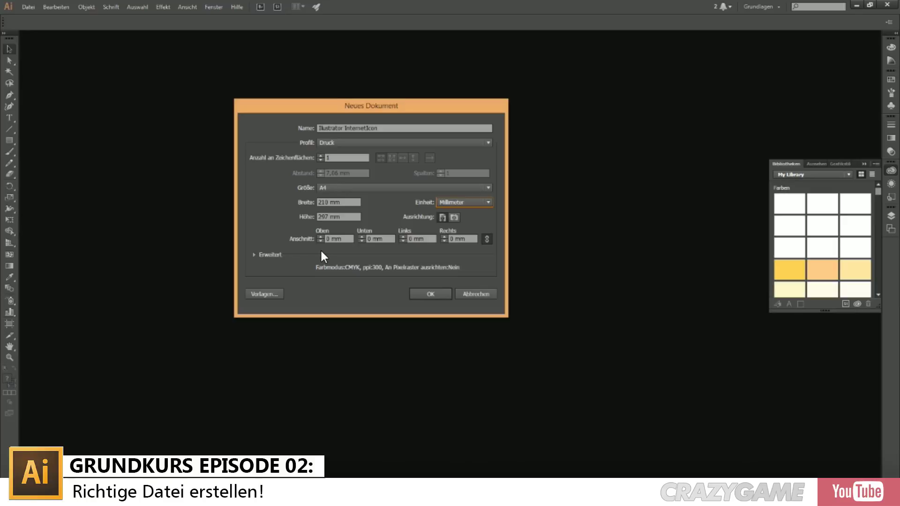
click(254, 254)
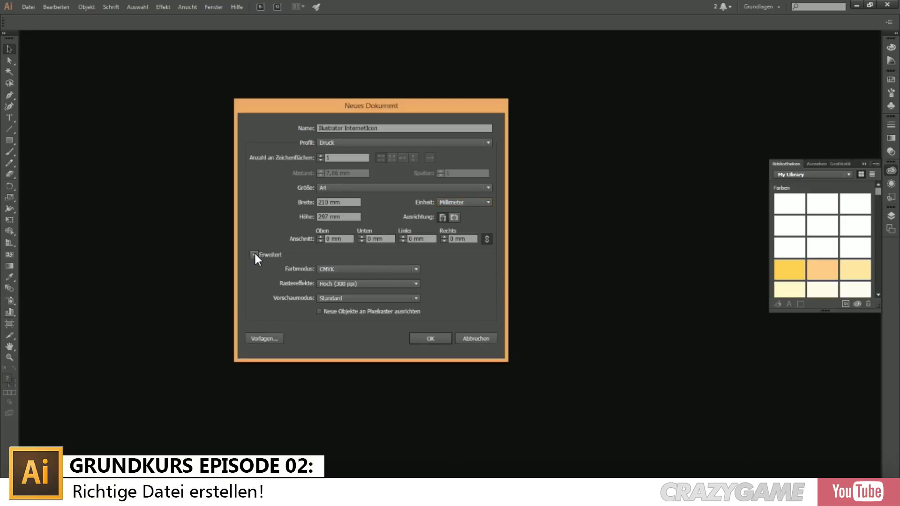
- Keep CMYK, Hoch (300 ppi) raster effects and Standard preview, then collapse advanced settings
click(254, 253)
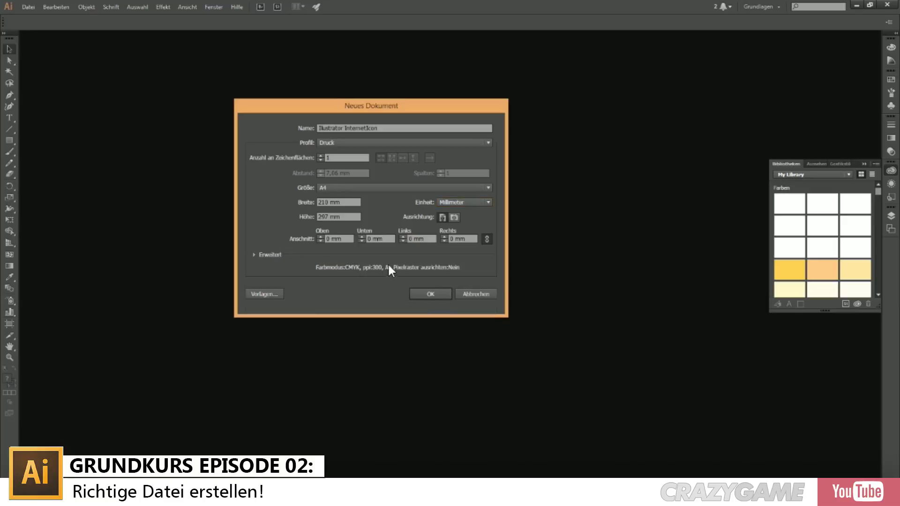
click(254, 254)
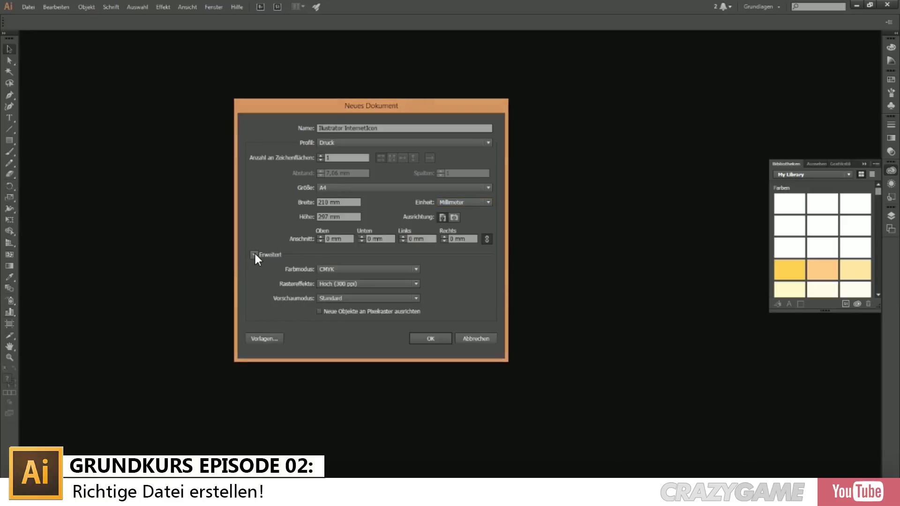
click(352, 269)
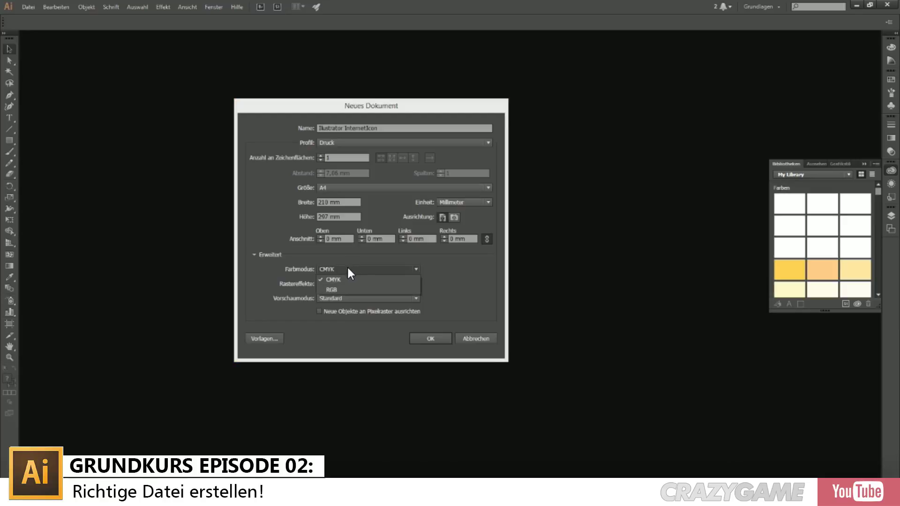
click(347, 268)
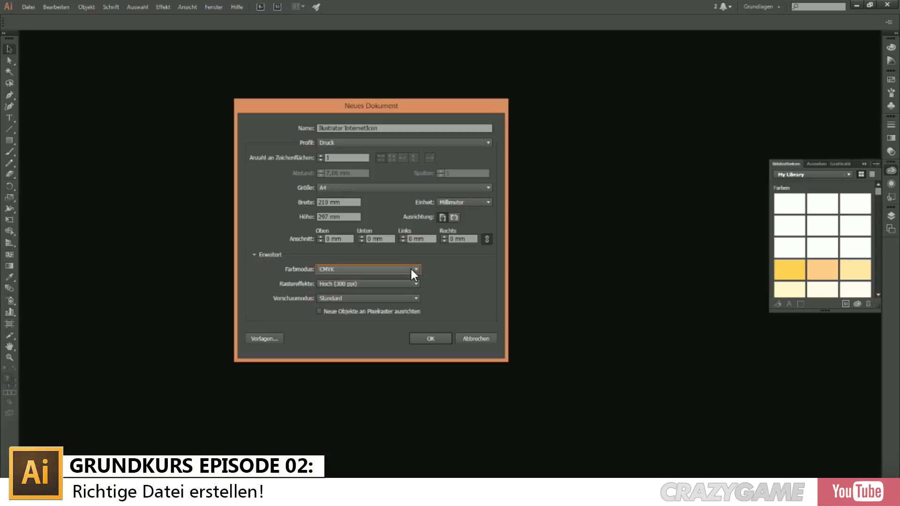
click(380, 283)
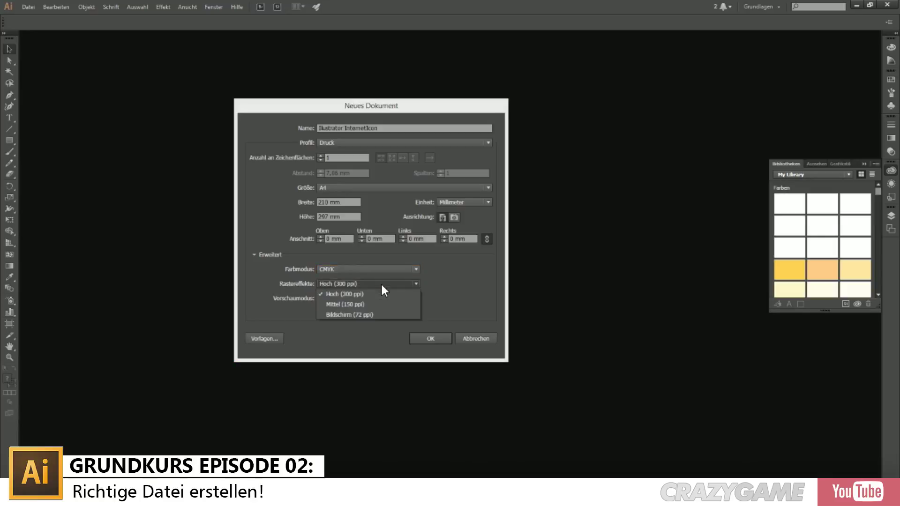
click(380, 283)
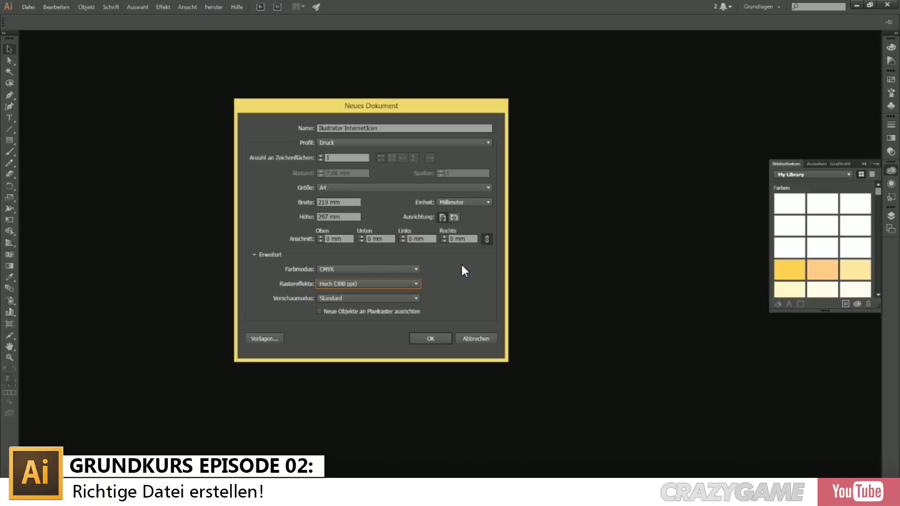
click(391, 297)
click(393, 301)
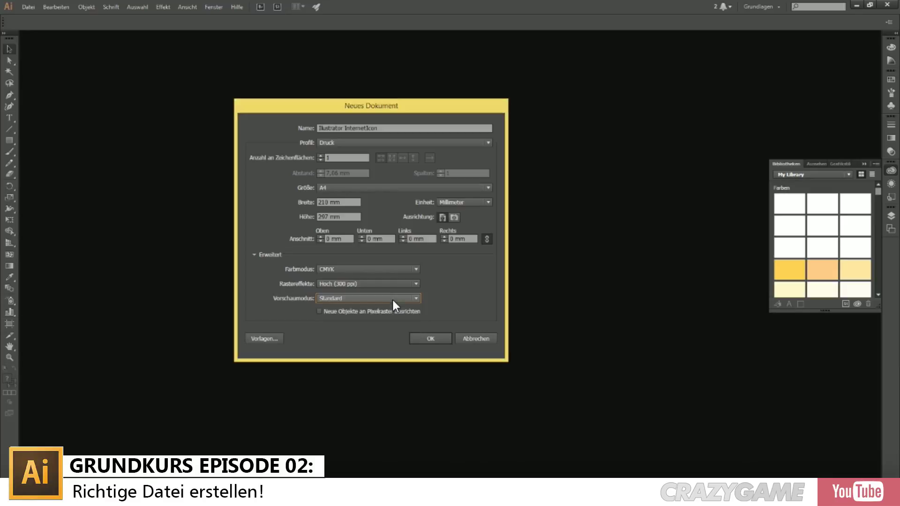
click(254, 255)
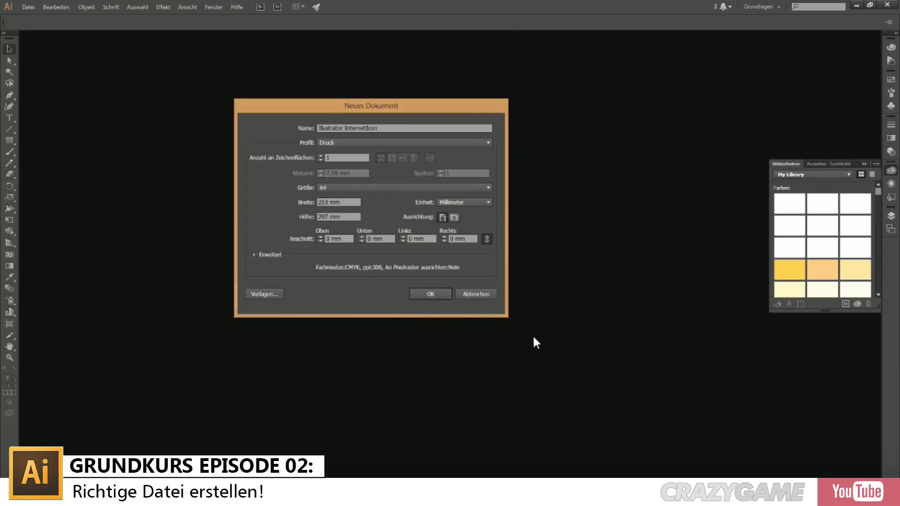
- Switch to the Web profile with a 1024 x 768 artboard measured in pixels
click(365, 141)
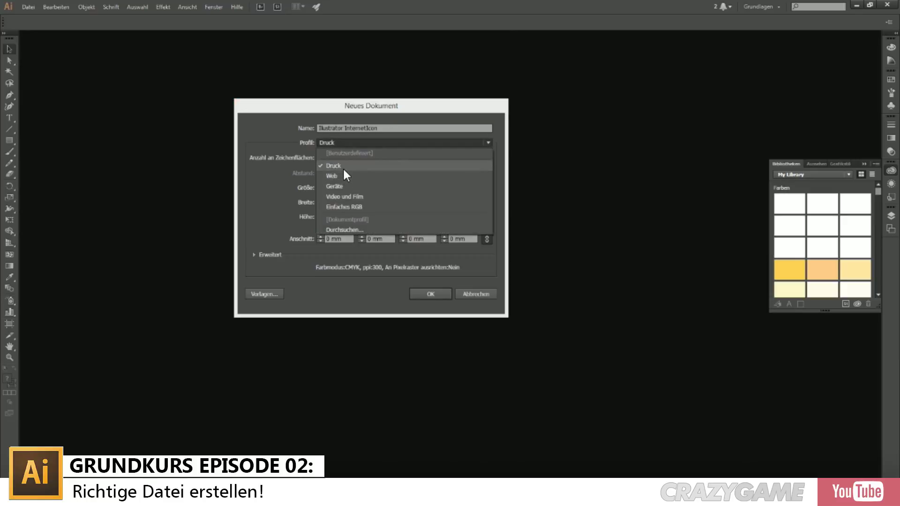
click(345, 169)
click(352, 144)
click(334, 173)
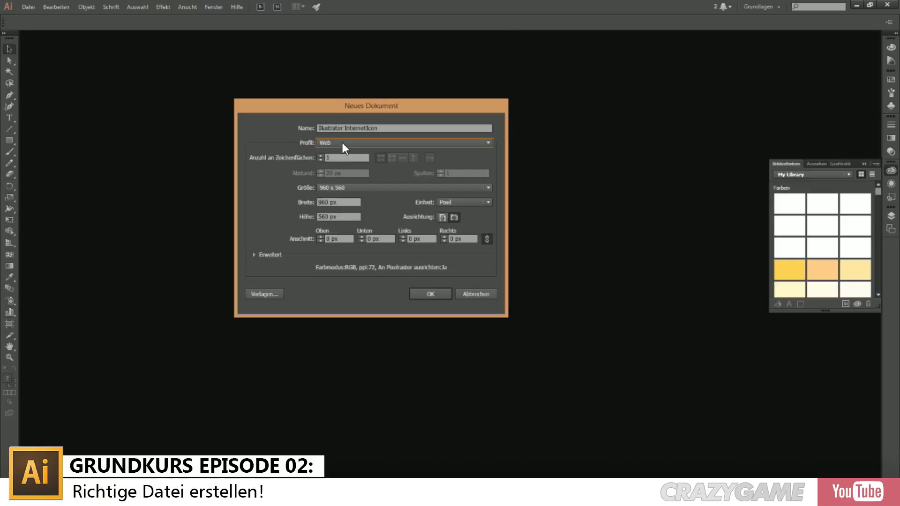
click(329, 188)
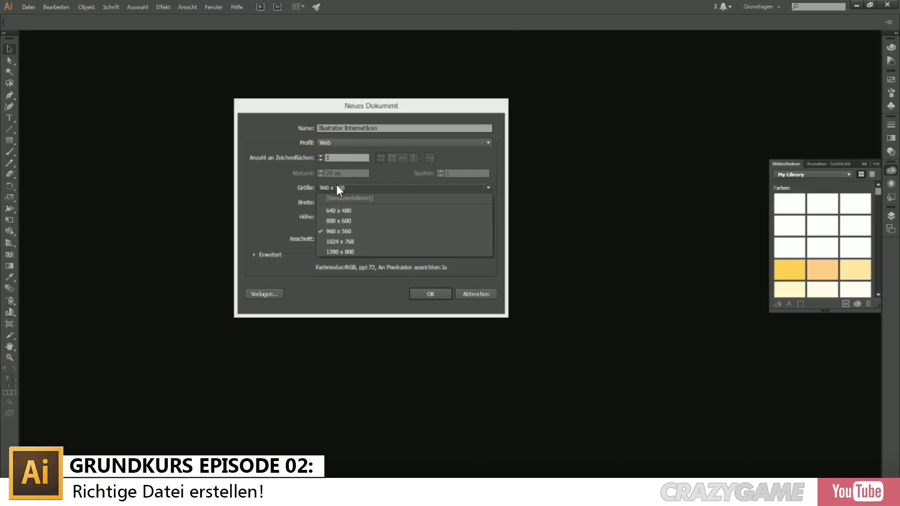
click(331, 241)
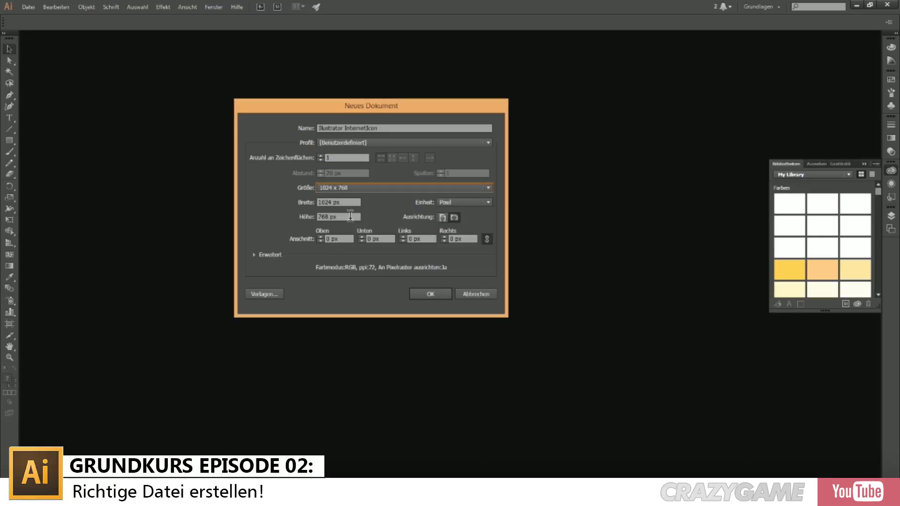
click(449, 202)
click(449, 202)
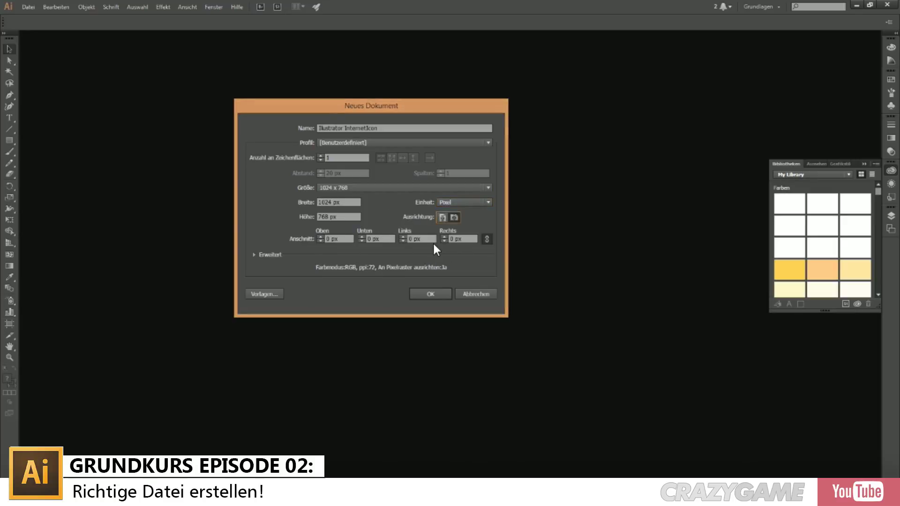
click(250, 254)
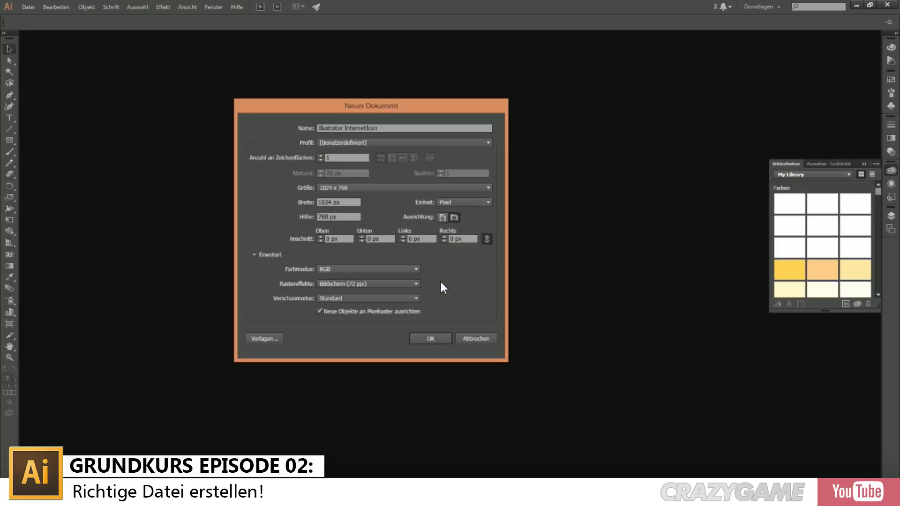
- Confirm RGB colour and 72 ppi screen raster effects, then create the document
click(367, 270)
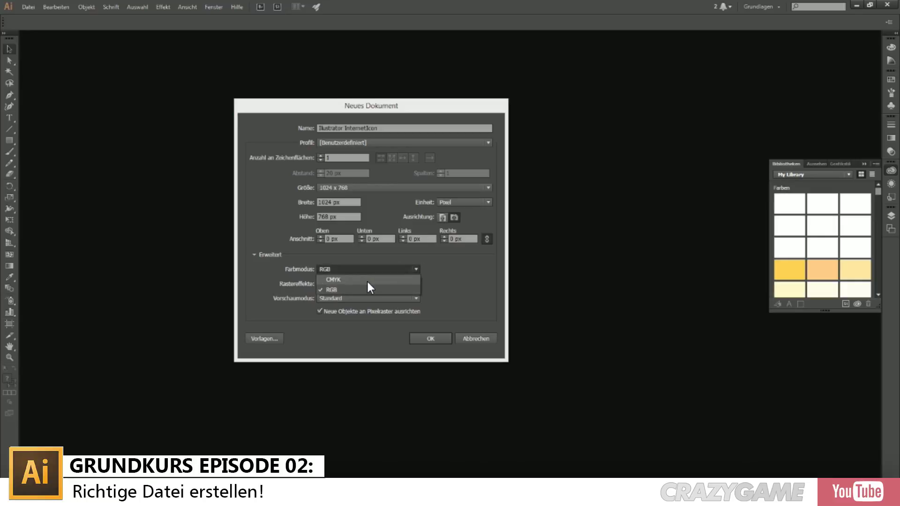
click(363, 269)
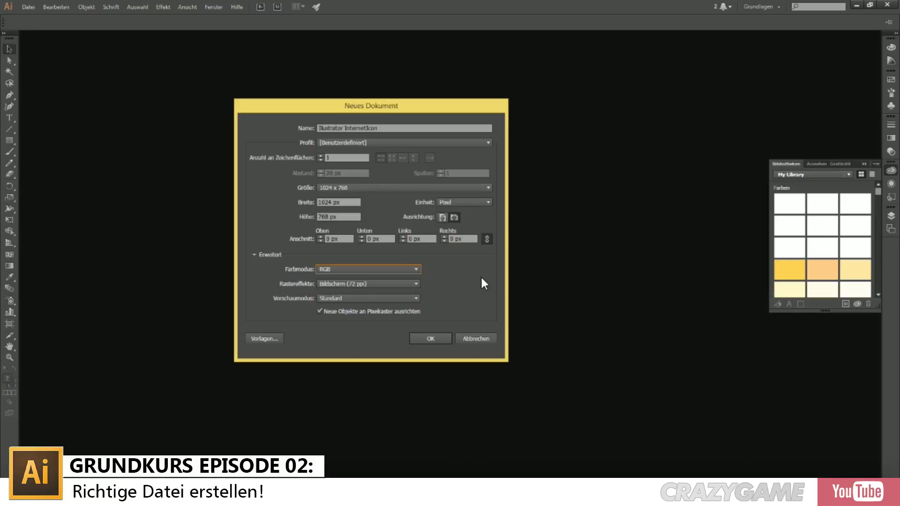
click(354, 284)
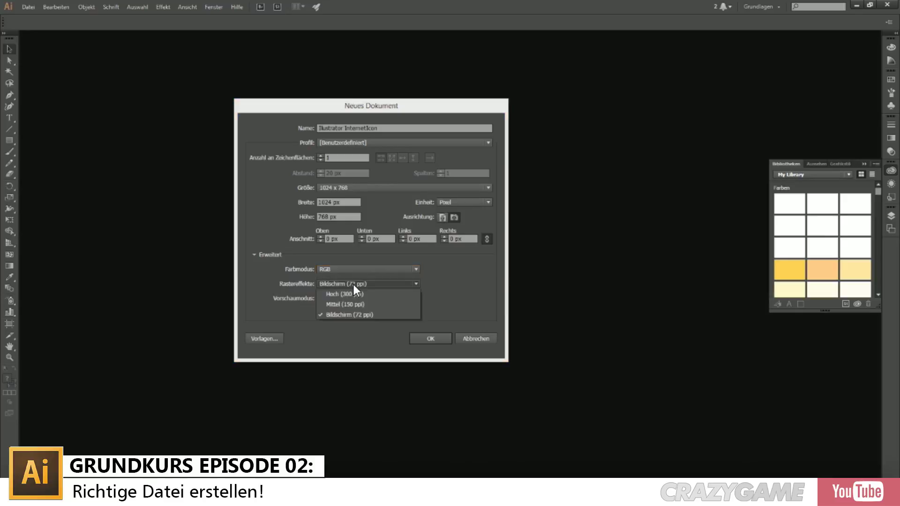
click(353, 286)
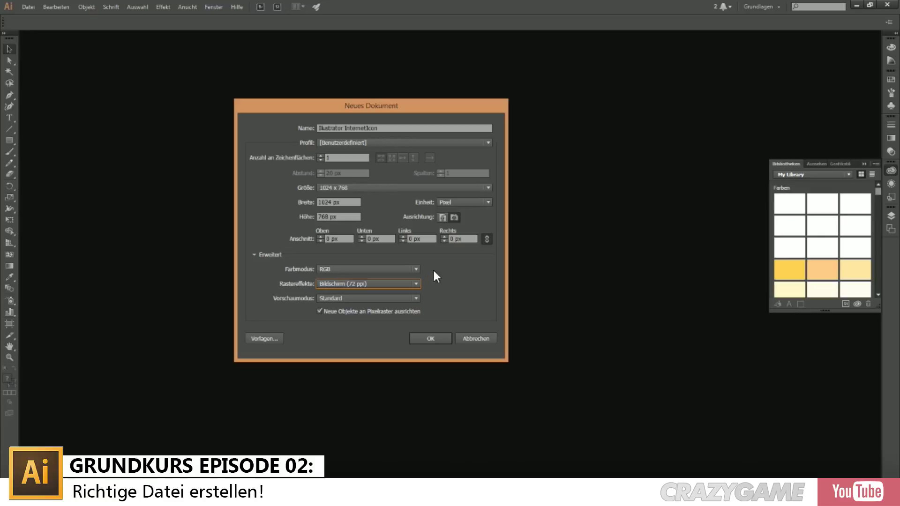
click(396, 283)
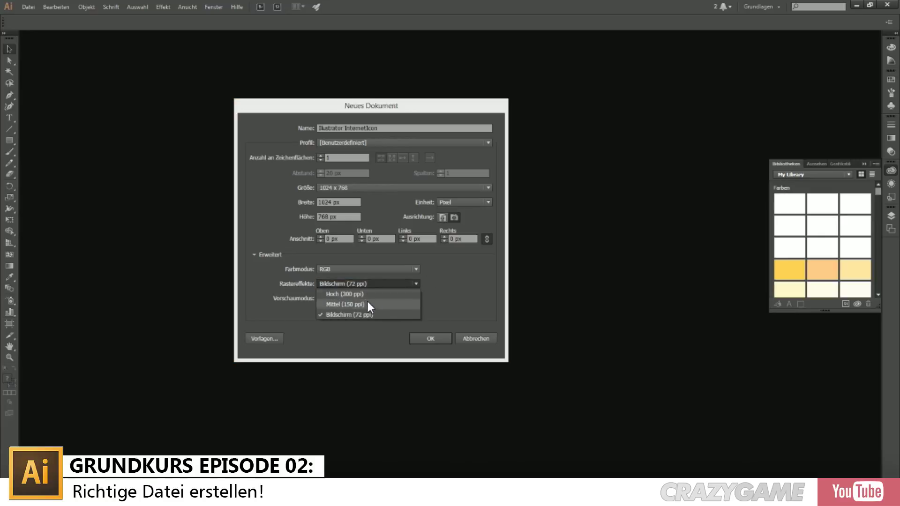
click(389, 282)
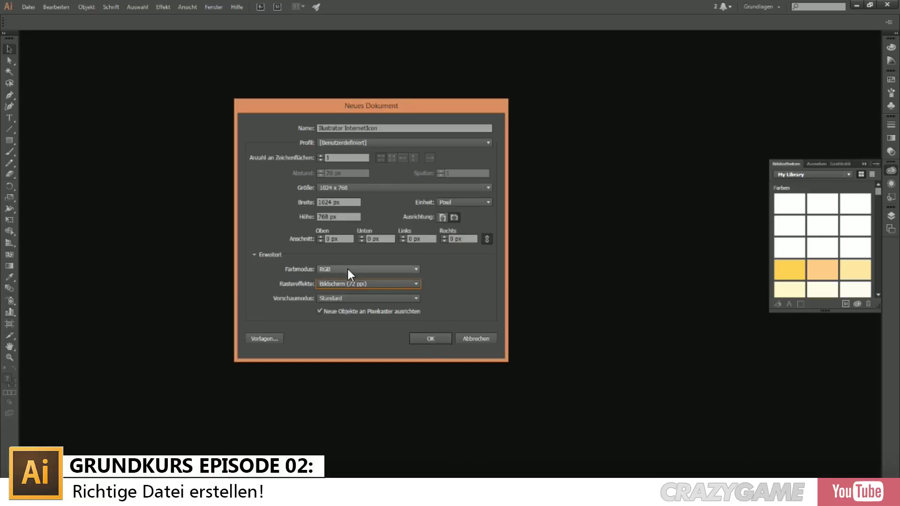
click(430, 339)
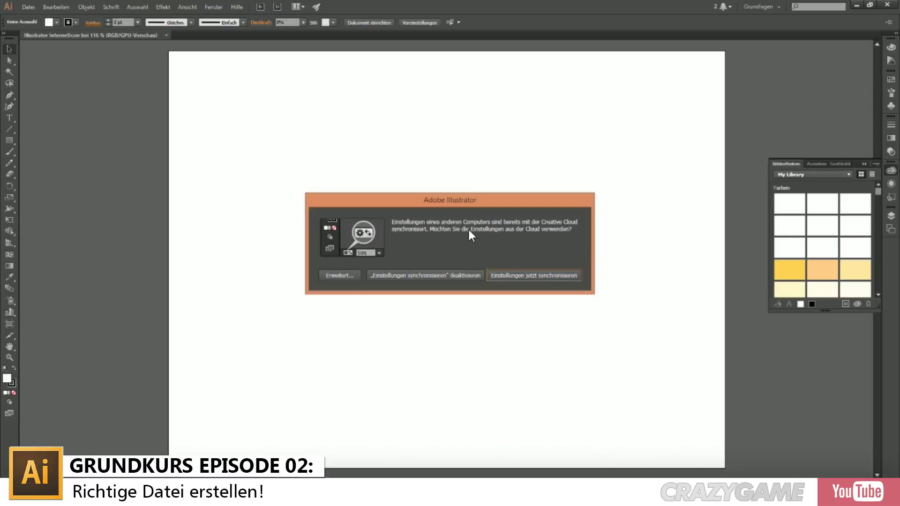
- Decline settings sync and view the new artboard at 100% zoom
click(376, 277)
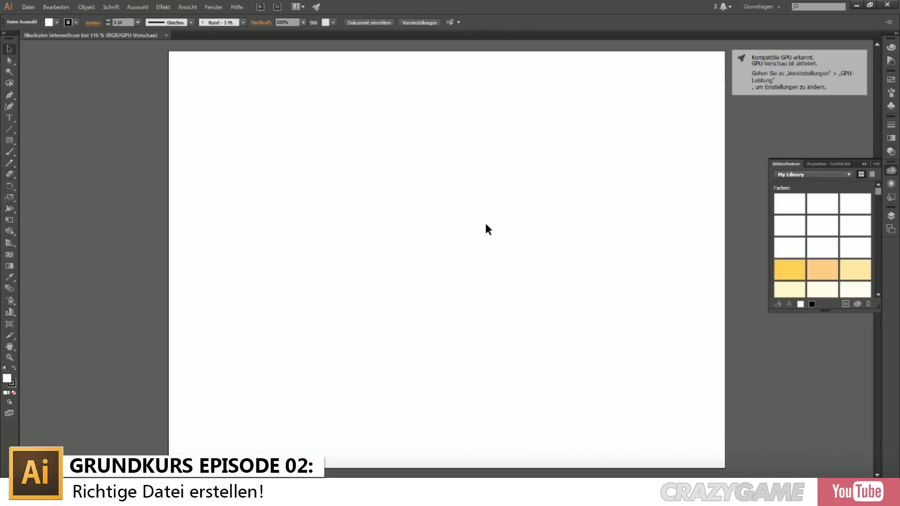
key(ctrl+1)
key(ctrl+plus)
key(ctrl+1)
key(ctrl+plus)
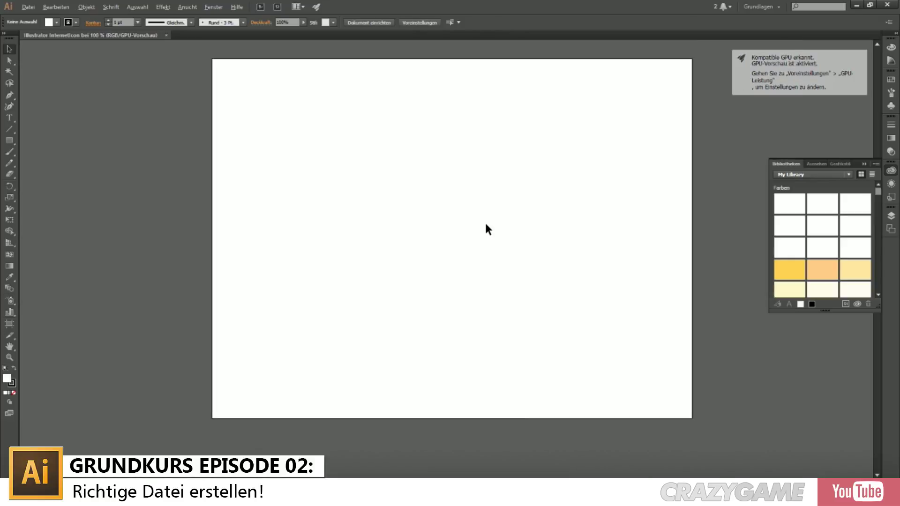
key(alt)
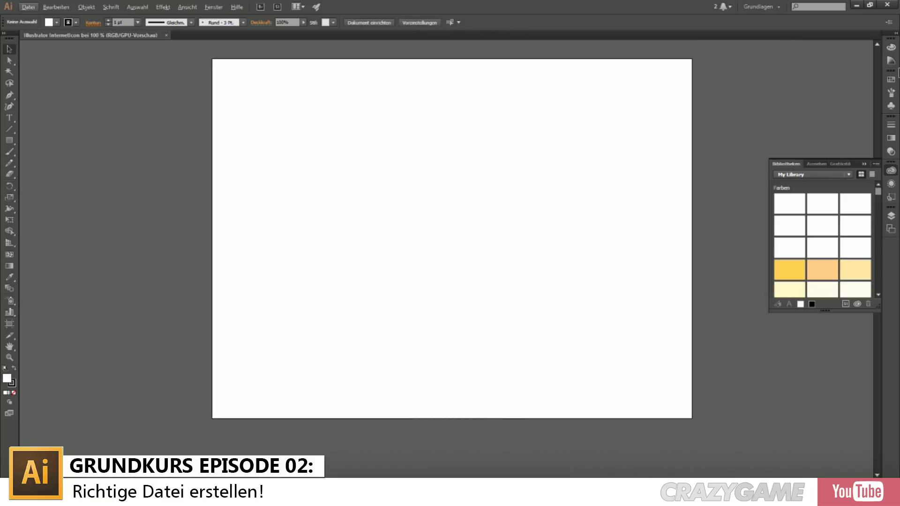
key(Left)
key(Down)
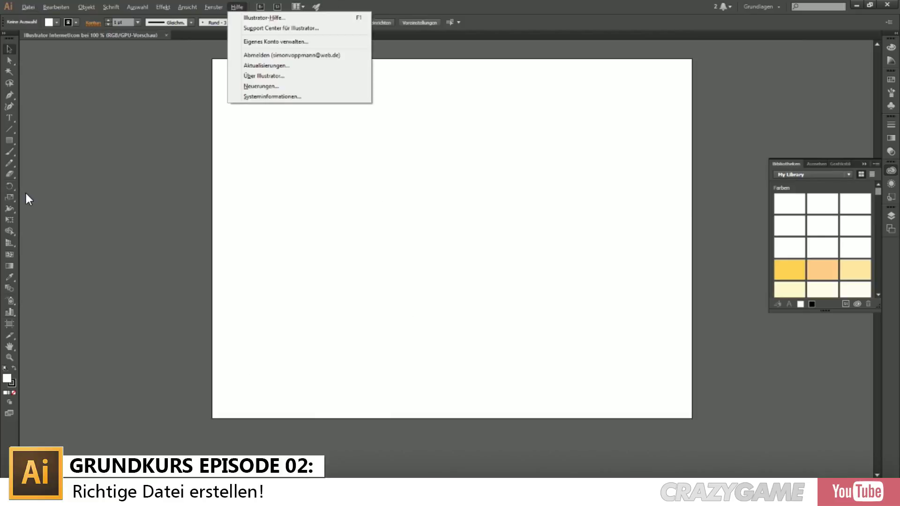
click(109, 200)
drag(145, 48, 797, 456)
scroll(693, 413, up, 1)
scroll(649, 394, down, 1)
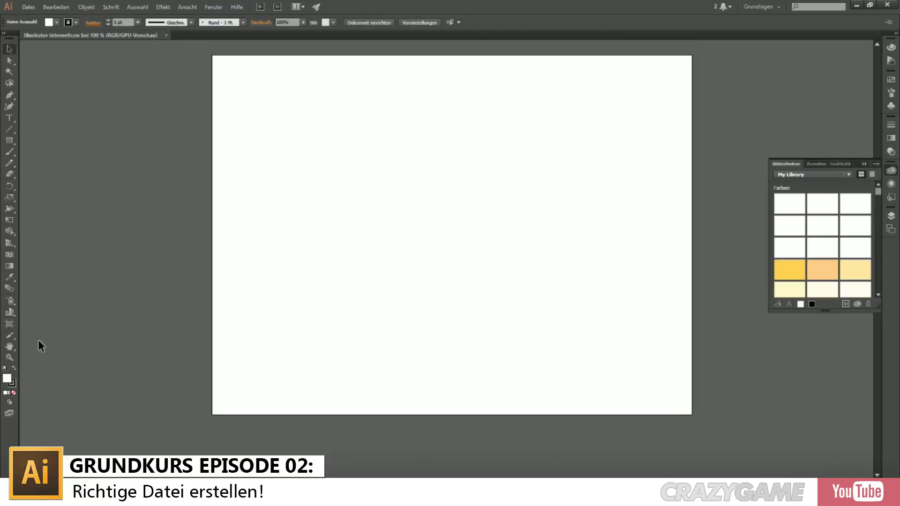
drag(187, 48, 755, 434)
drag(733, 438, 742, 435)
- Save the document as 'Illustrator InternetIcon.ai' in Adobe Illustrator (*.AI) format
click(29, 6)
click(38, 95)
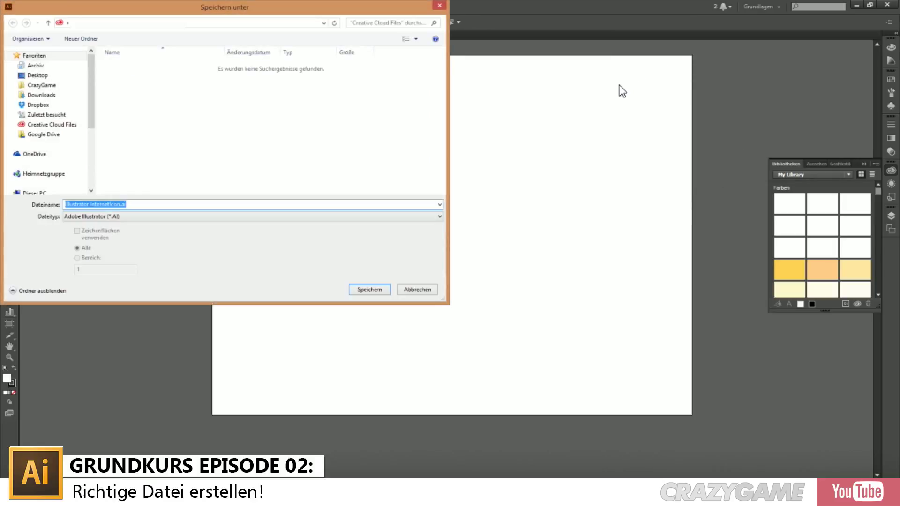
click(171, 216)
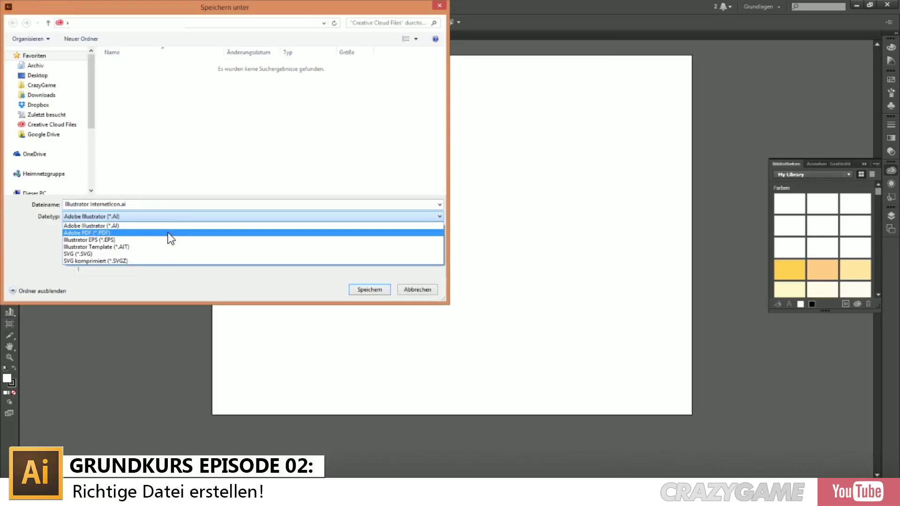
click(124, 225)
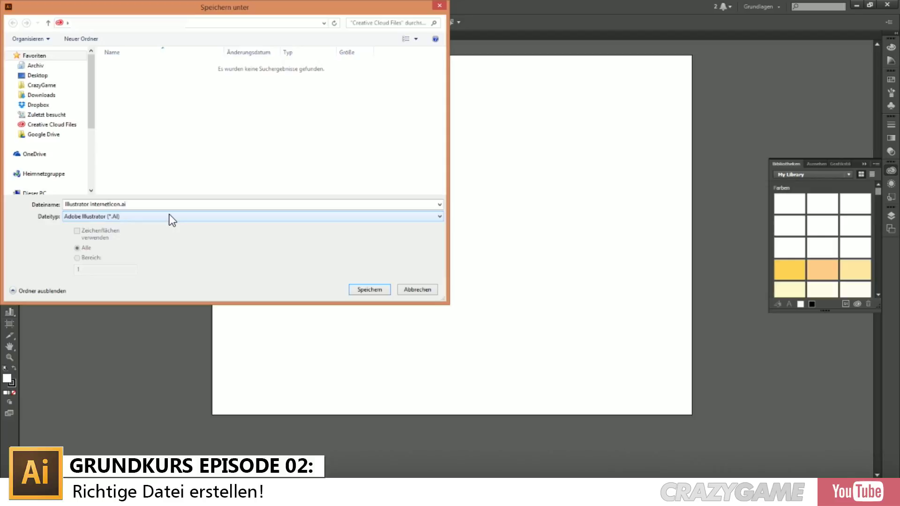
click(366, 290)
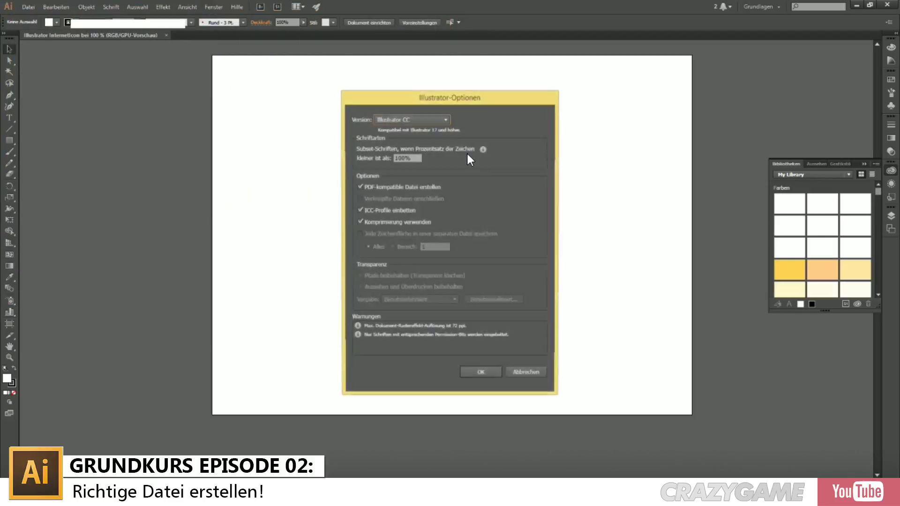
- Review the older Illustrator versions in the Version list, keeping Illustrator CC selected
click(443, 120)
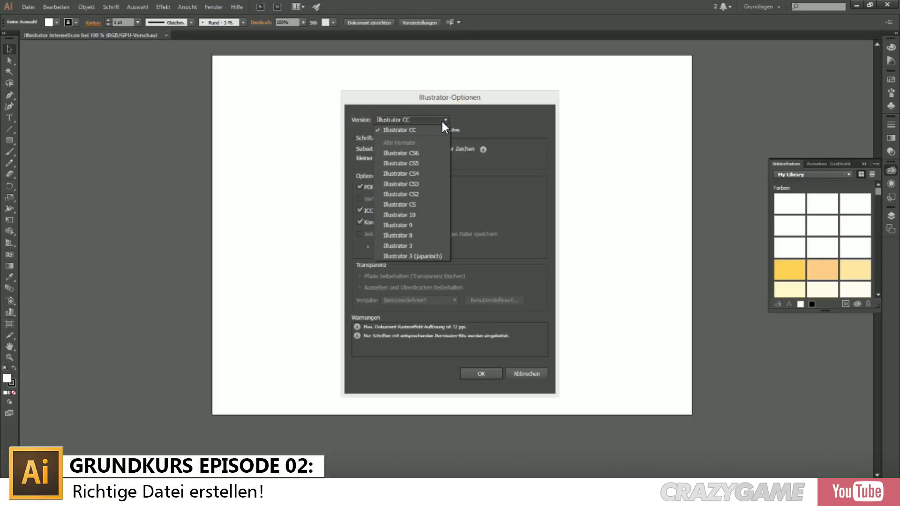
click(415, 119)
click(404, 131)
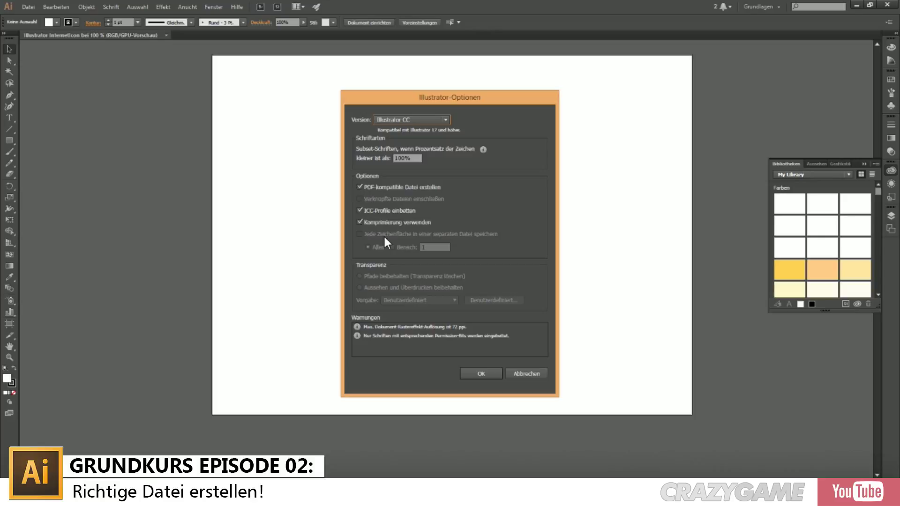
- Uncheck Komprimierung verwenden so the Illustrator CC file saves without compression
click(359, 222)
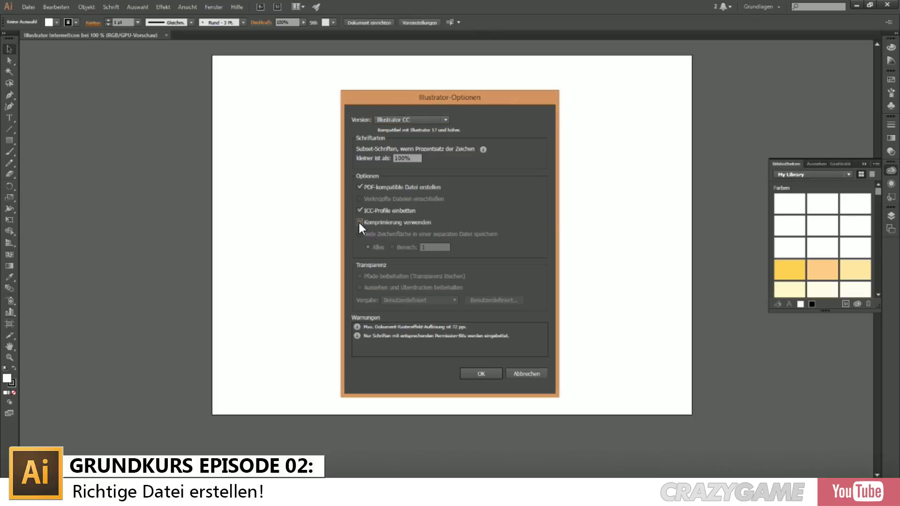